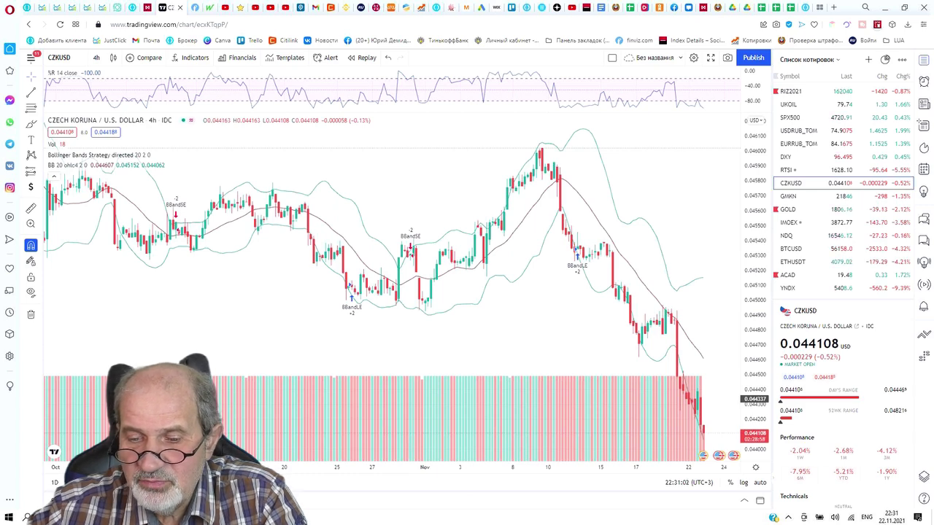
Switch to the Excel portfolio workbook to review its holdings sheets, and look at the SPB account positions in QUIK
key("alt+Tab")
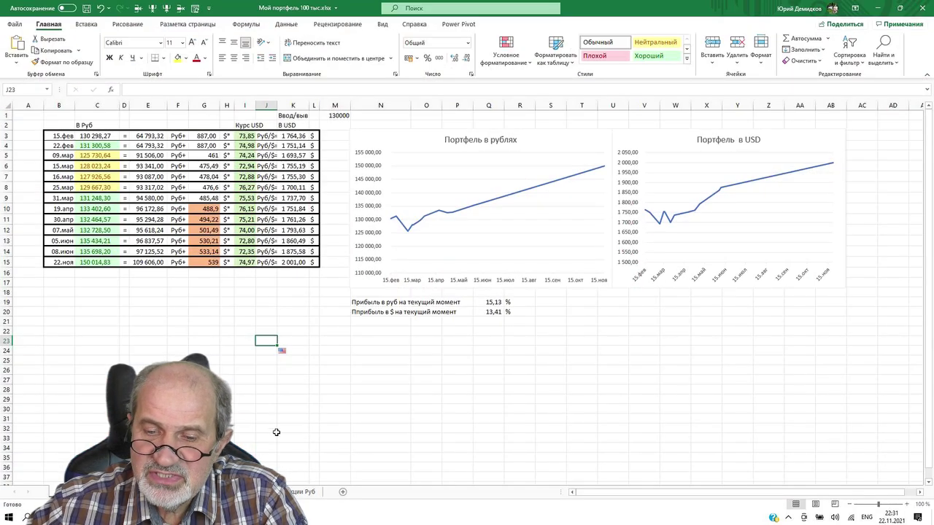
key("ctrl+Page_Down")
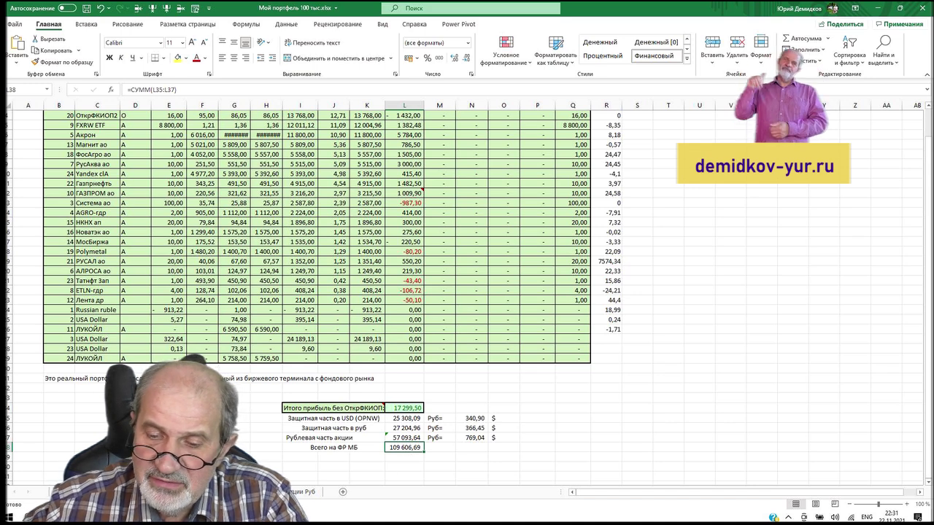
key("ctrl+Page_Down")
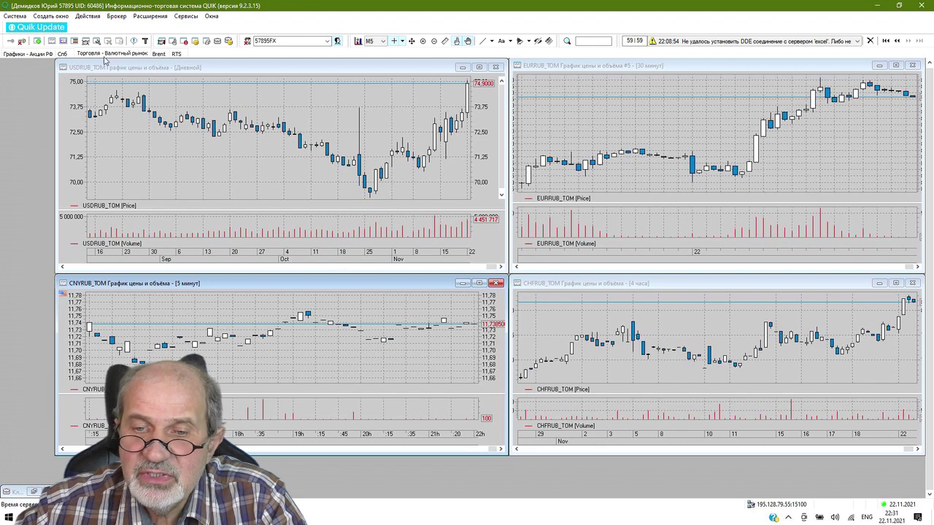
left_click(64, 54)
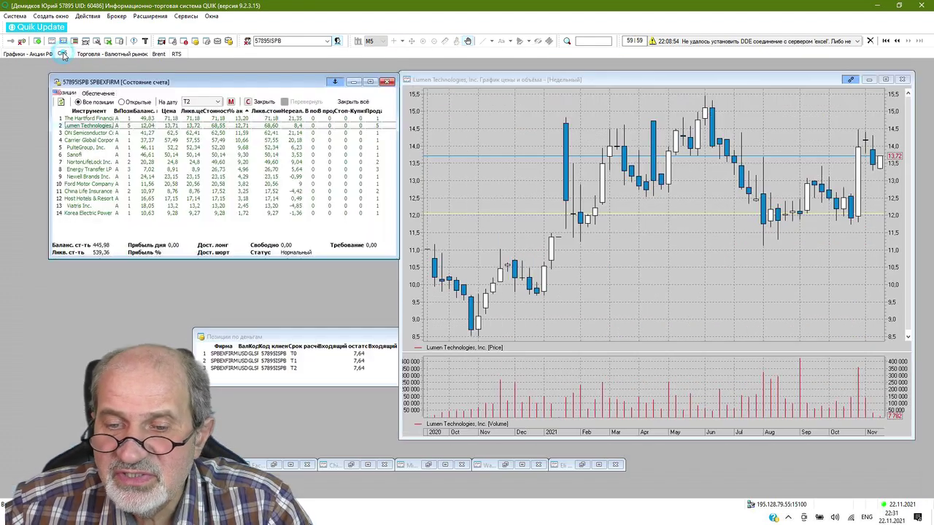
left_click(257, 44)
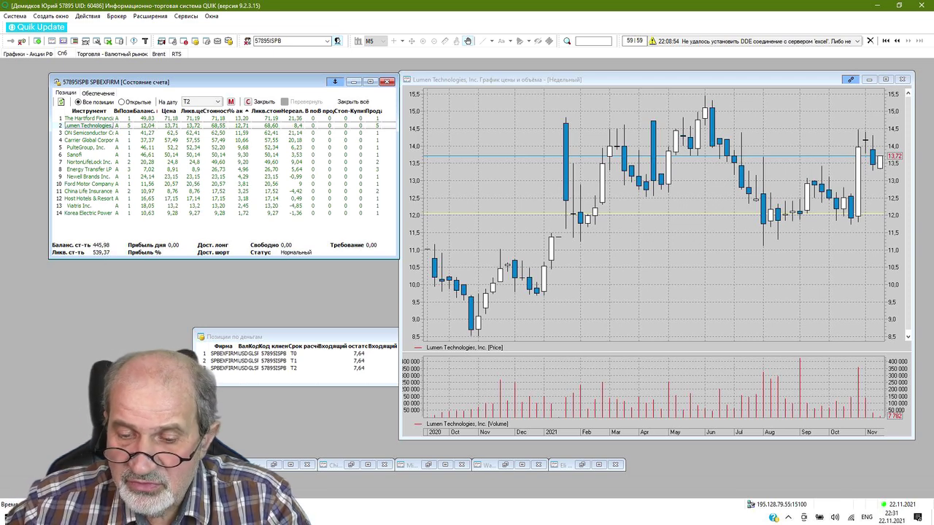
Return to the Excel workbook's summary sheet and examine the 22 November row's date, ruble total formula and ruble securities amount
key("alt+Tab")
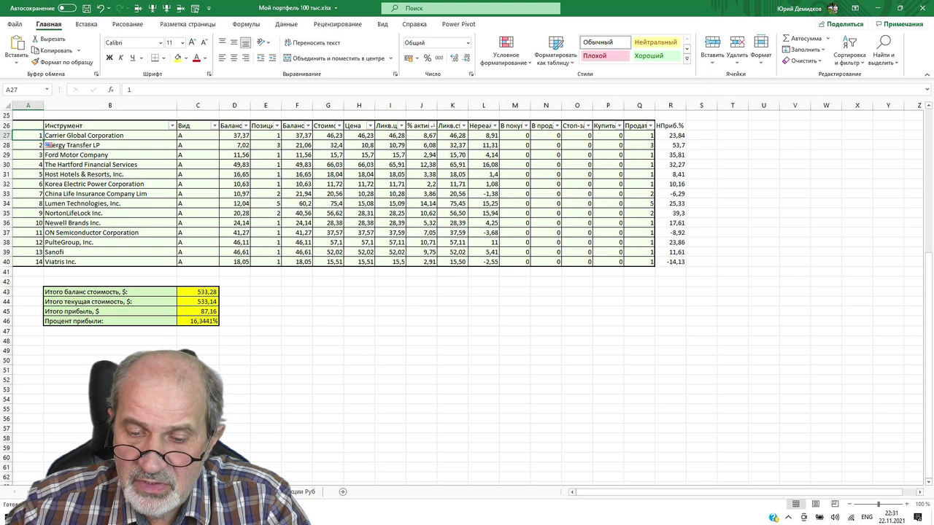
key("ctrl+Page_Up")
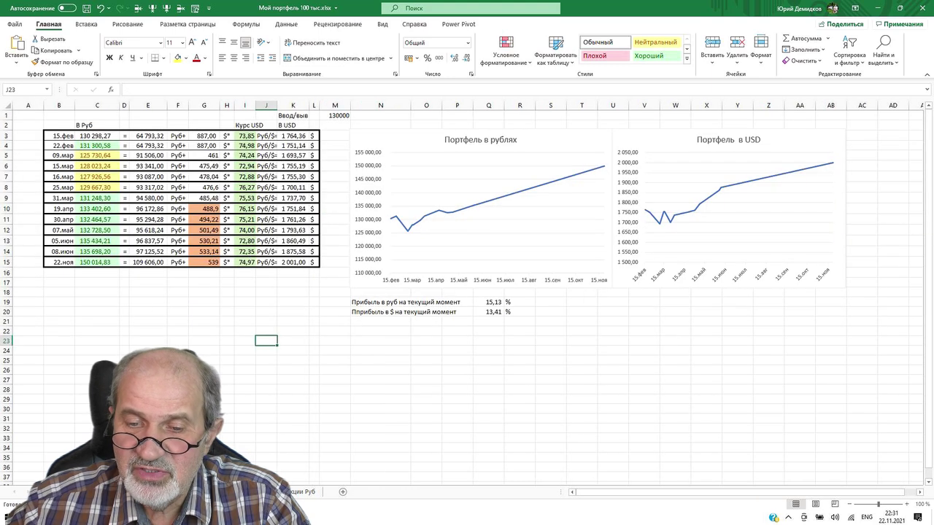
left_click(63, 253)
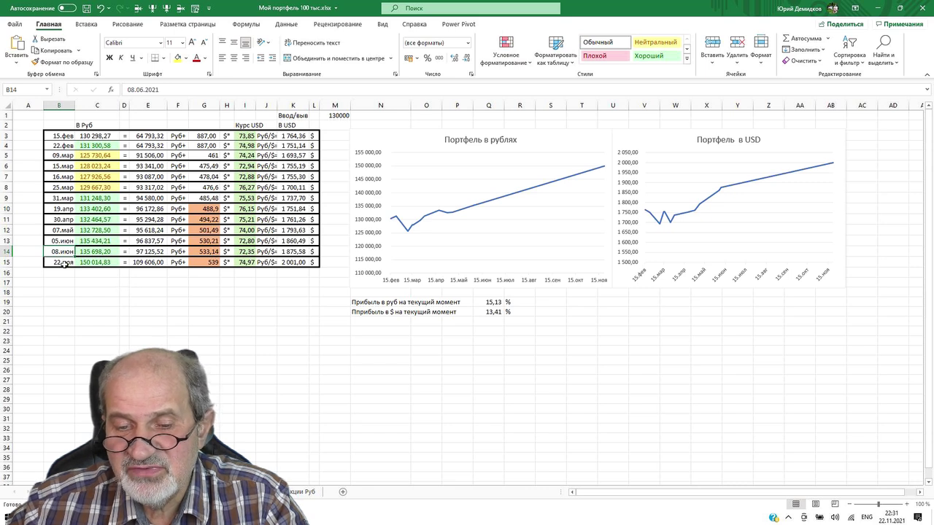
left_click(65, 262)
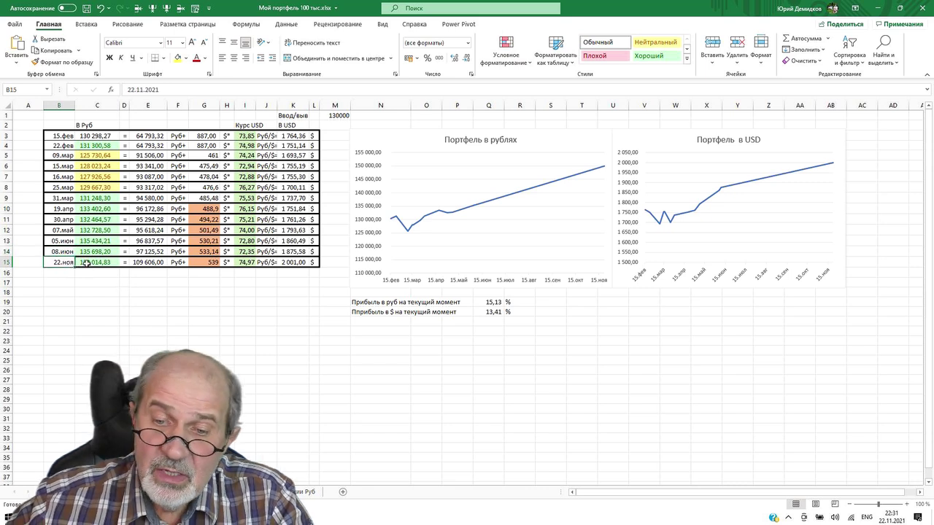
left_click(97, 262)
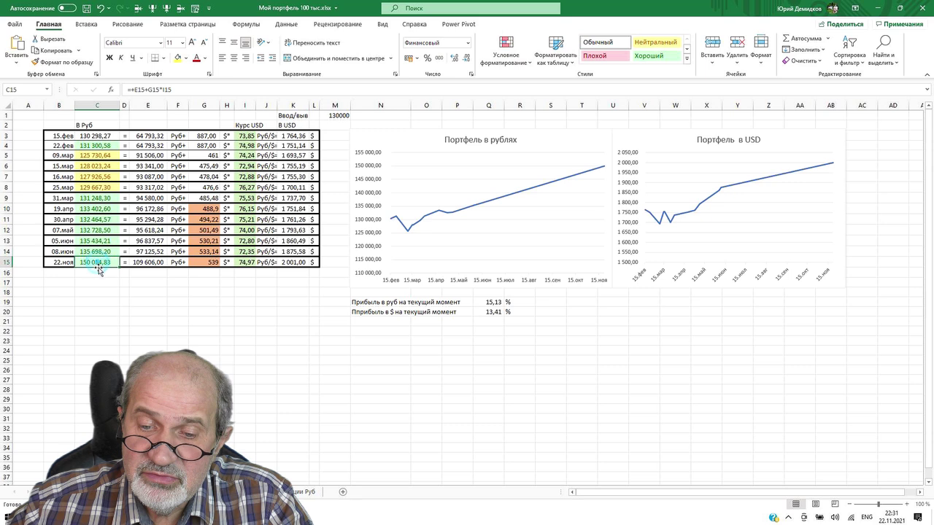
left_click(148, 263)
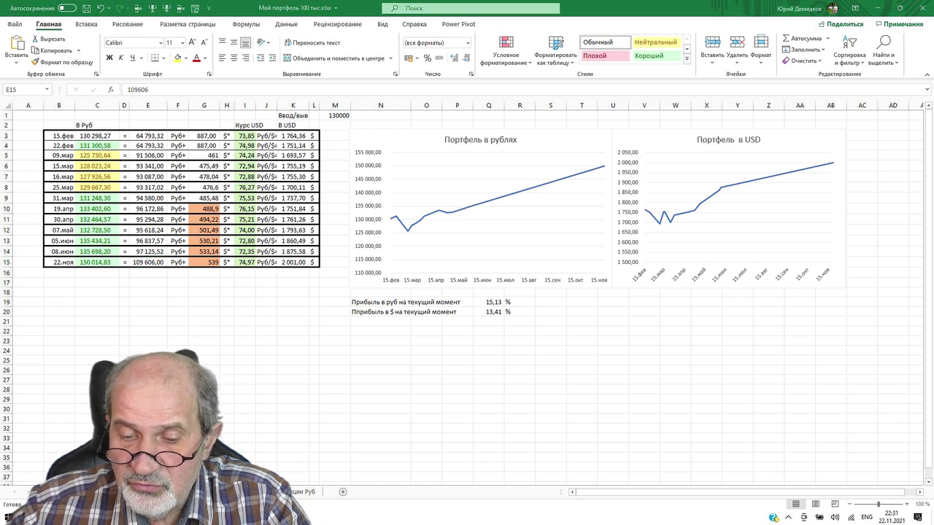
Switch to QUIK and check the liquidation values of the Russian stock account and the SPB account
key("alt+Tab")
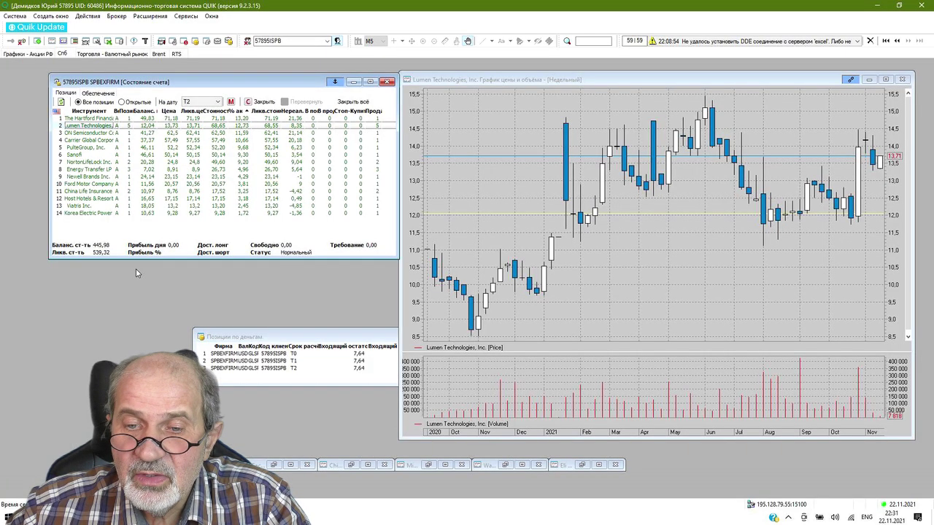
left_click(41, 54)
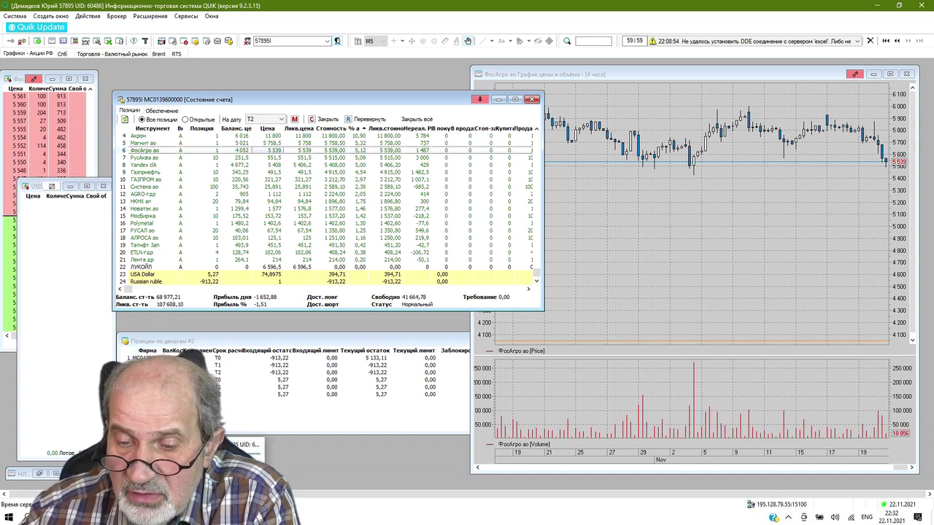
left_click(62, 54)
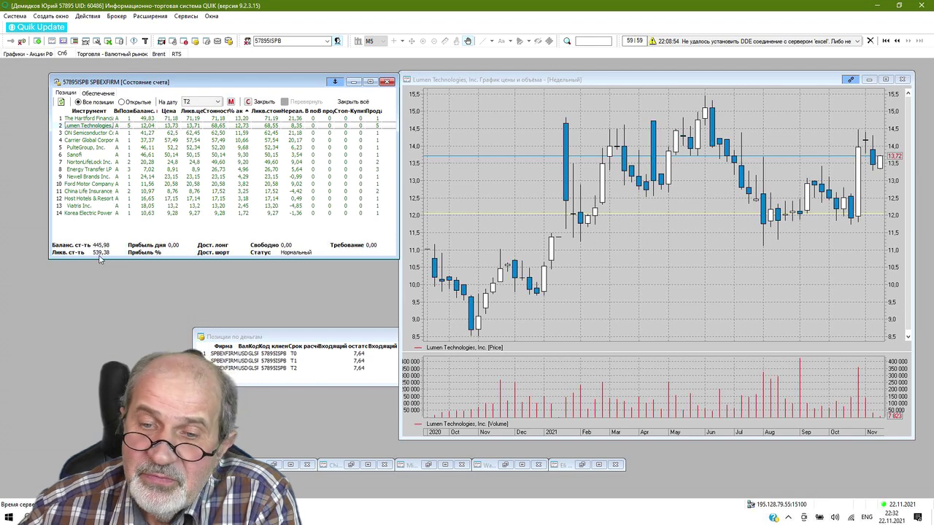
Compare the 22 November USD rate recorded in the Excel workbook with the USDRUB_TOM price on QUIK's currency charts
left_click(112, 54)
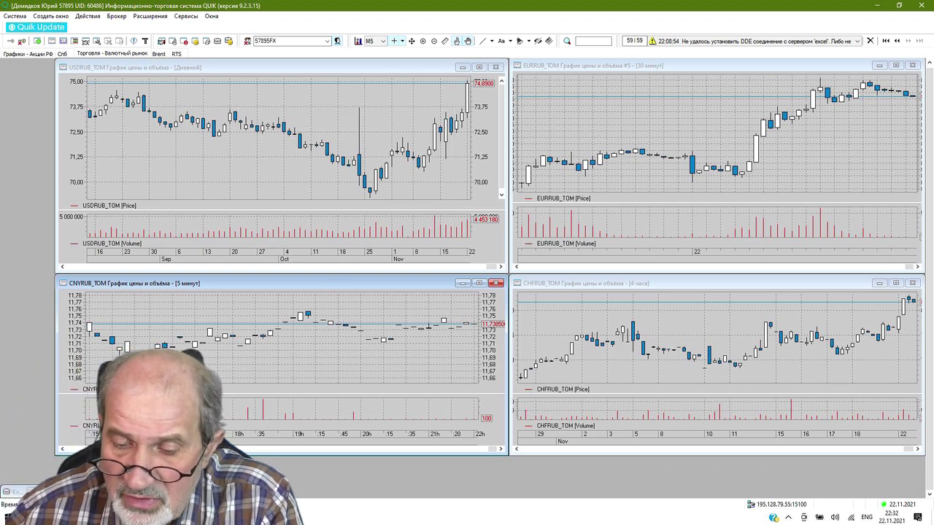
key("alt+Tab")
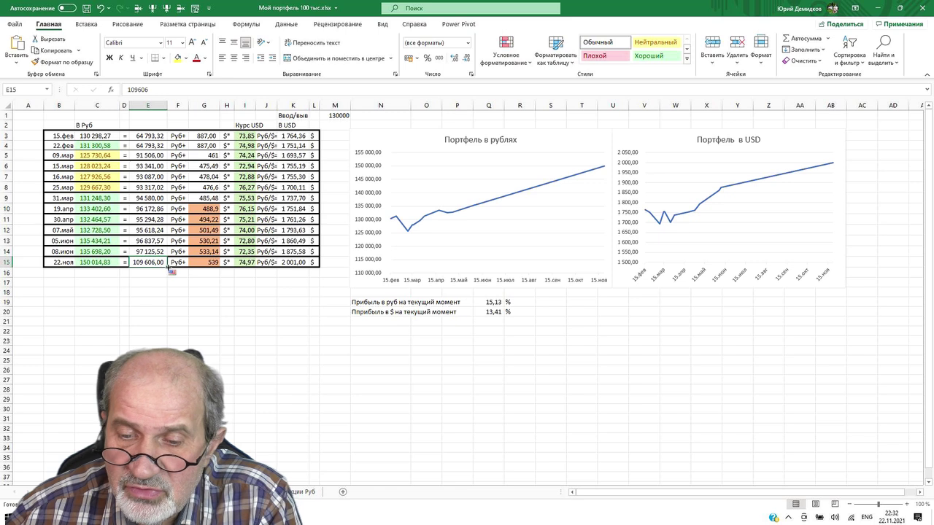
left_click(251, 262)
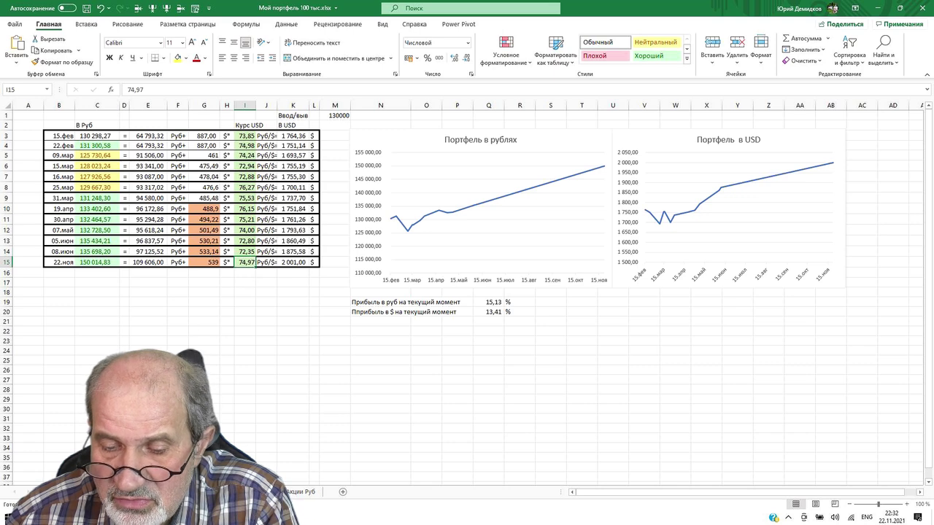
key("alt+Tab")
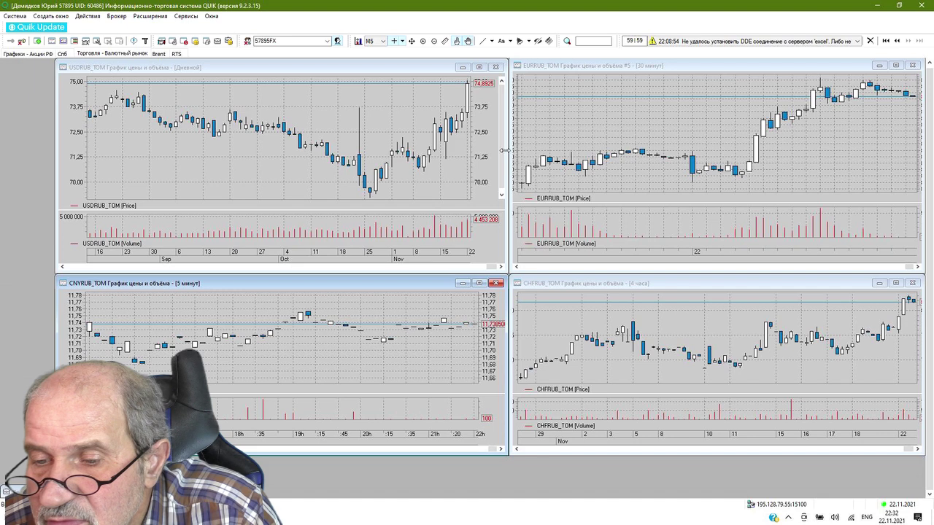
left_click(495, 149)
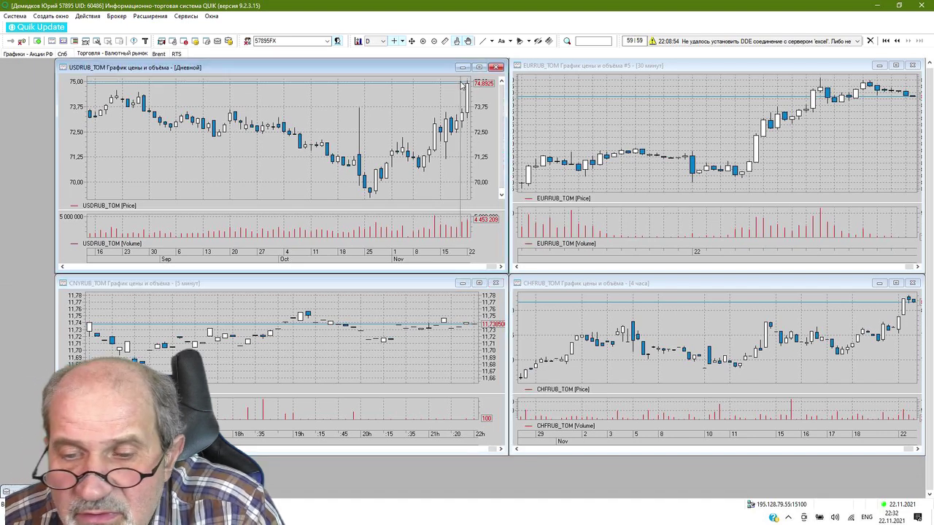
mouse_move(463, 85)
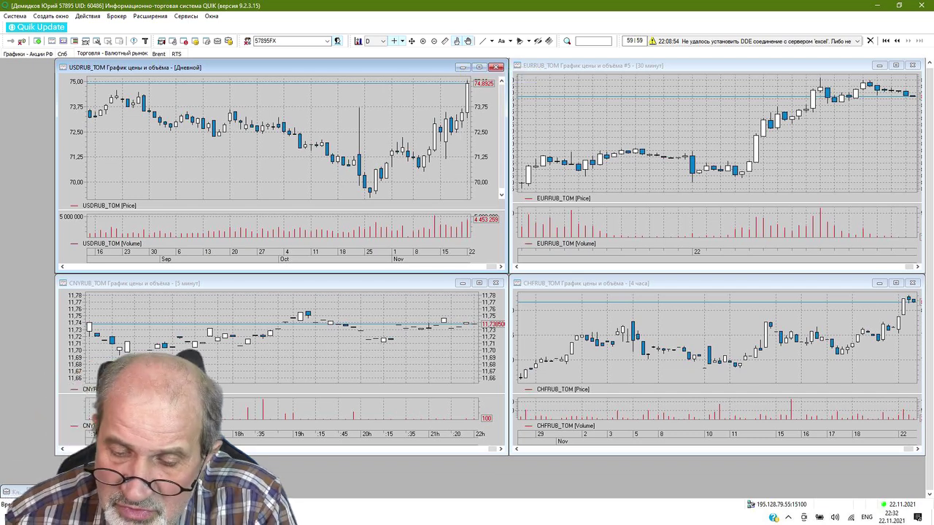
Switch to the Excel workbook and set the USD rate in the 22 November row to 74,89
key("alt+Tab")
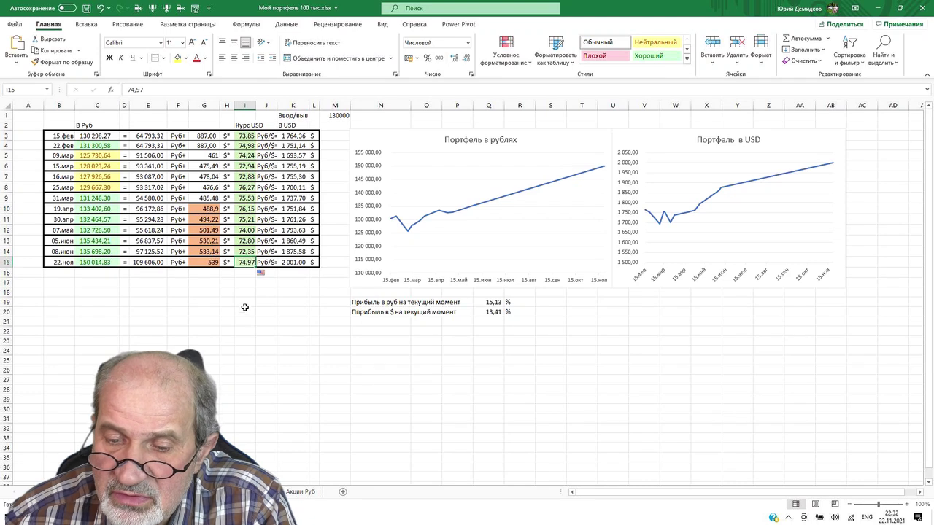
left_click(247, 263)
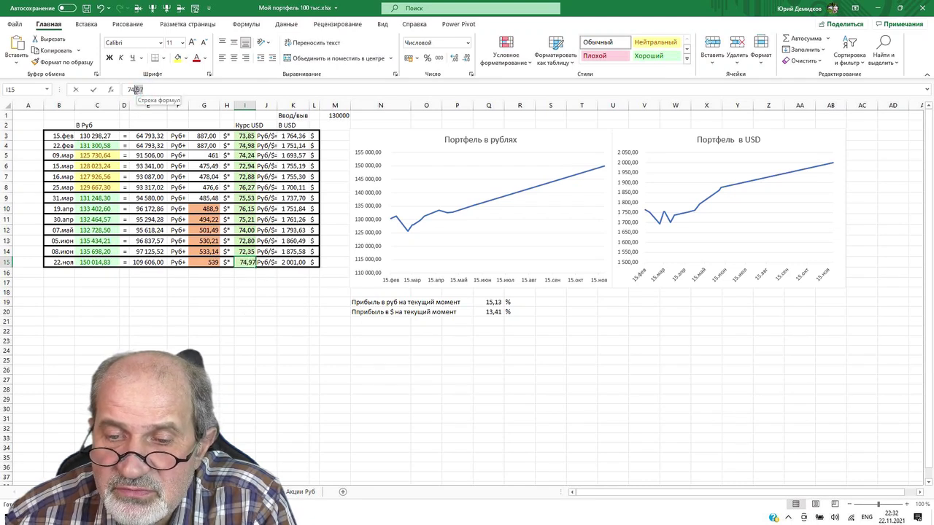
double_click(138, 90)
key("End")
key("BackSpace")
key("BackSpace")
type("89")
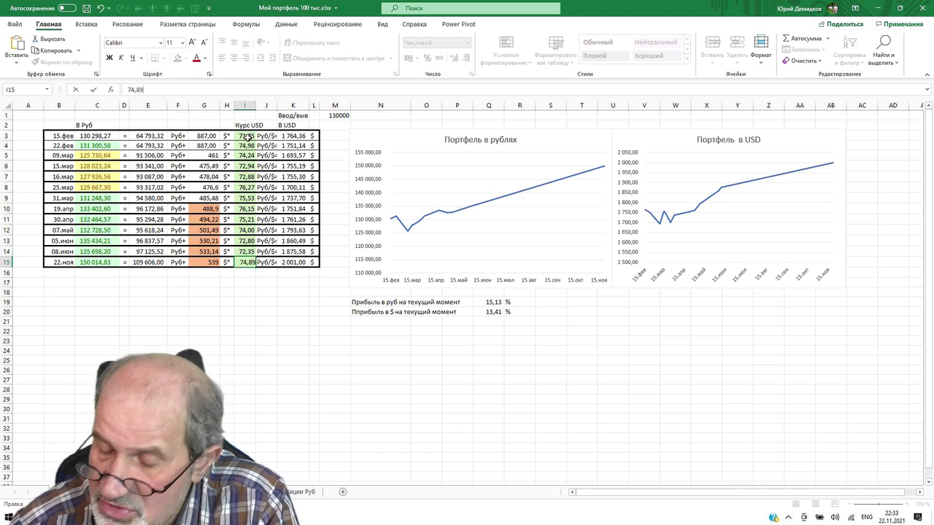
key("Return")
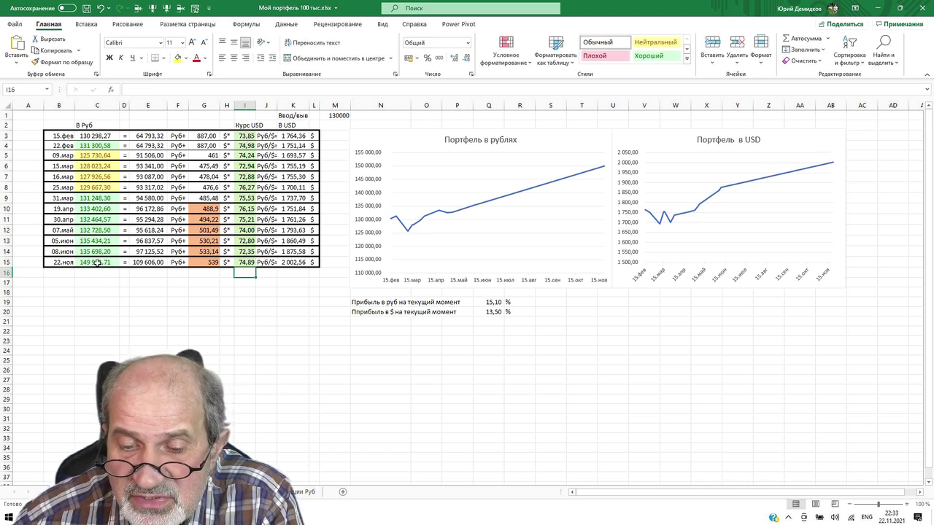
Examine the 22 November ruble total and the trends in the ruble and USD portfolio charts
left_click(96, 263)
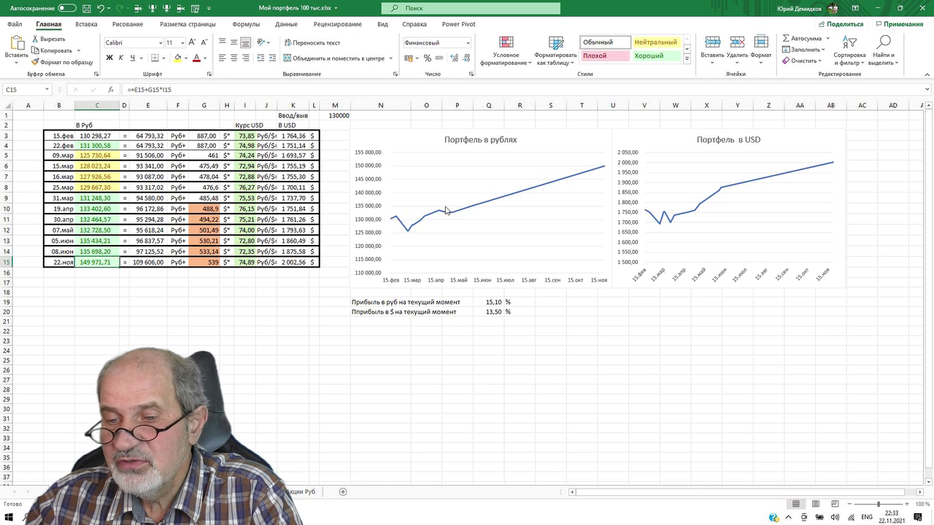
mouse_move(454, 215)
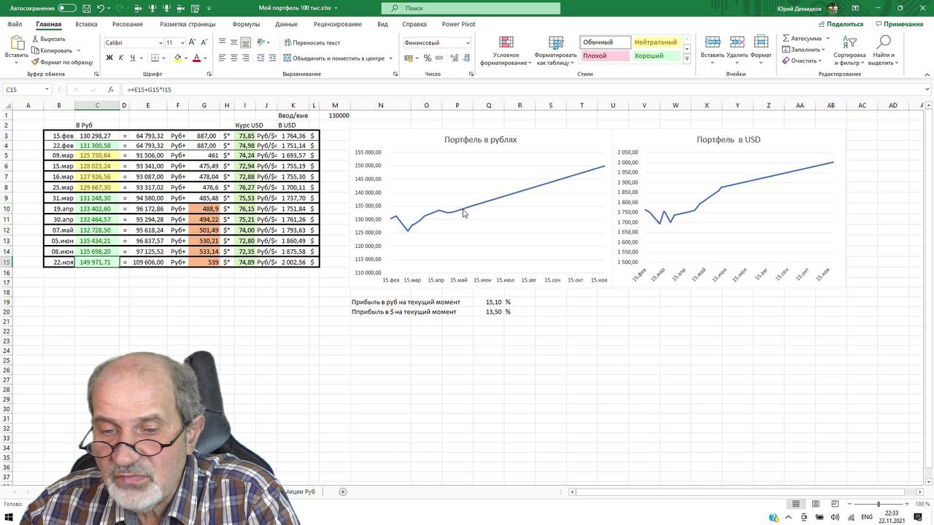
mouse_move(464, 212)
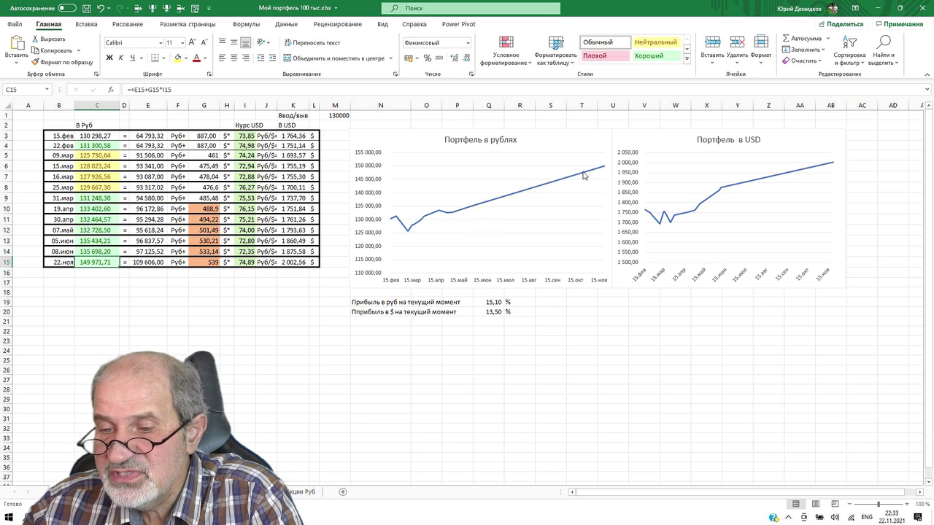
mouse_move(606, 168)
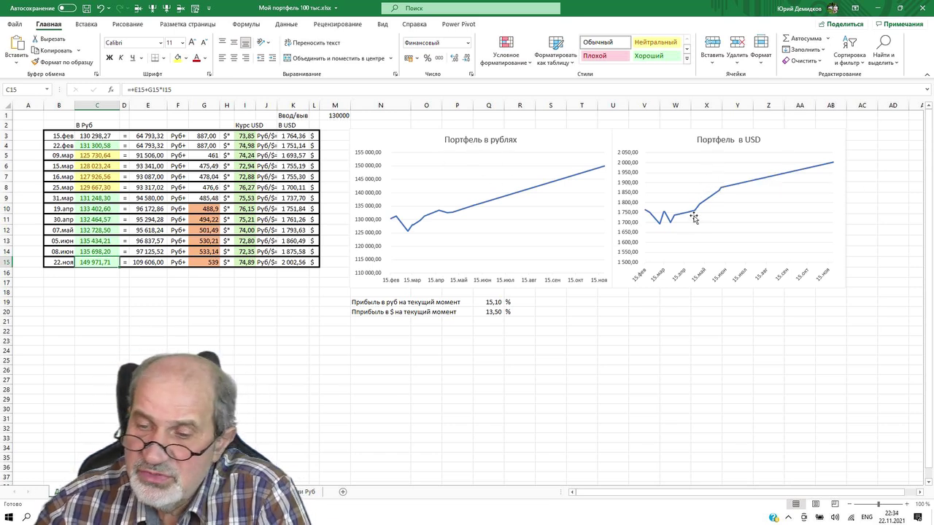
Inspect the formulas behind the ruble and dollar profit percentages below the charts, leaving them unedited
left_click(489, 302)
double_click(489, 303)
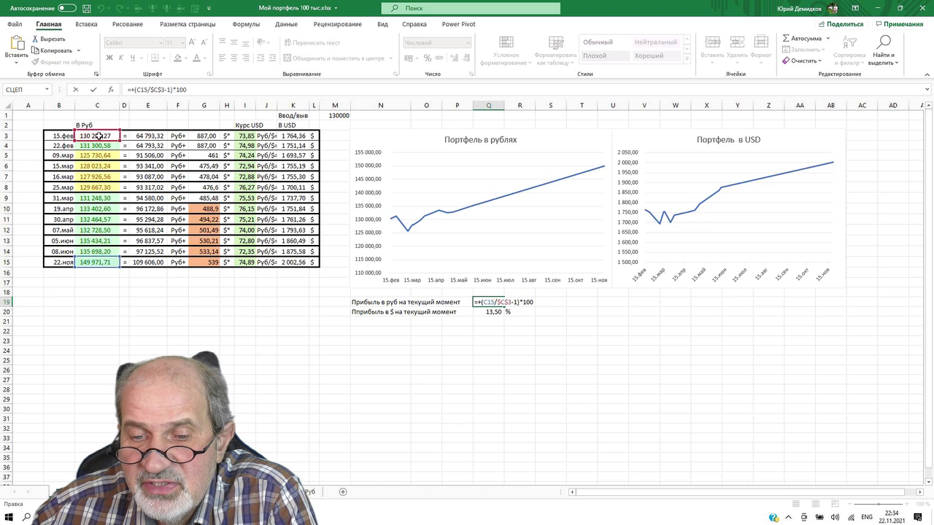
left_click(509, 348)
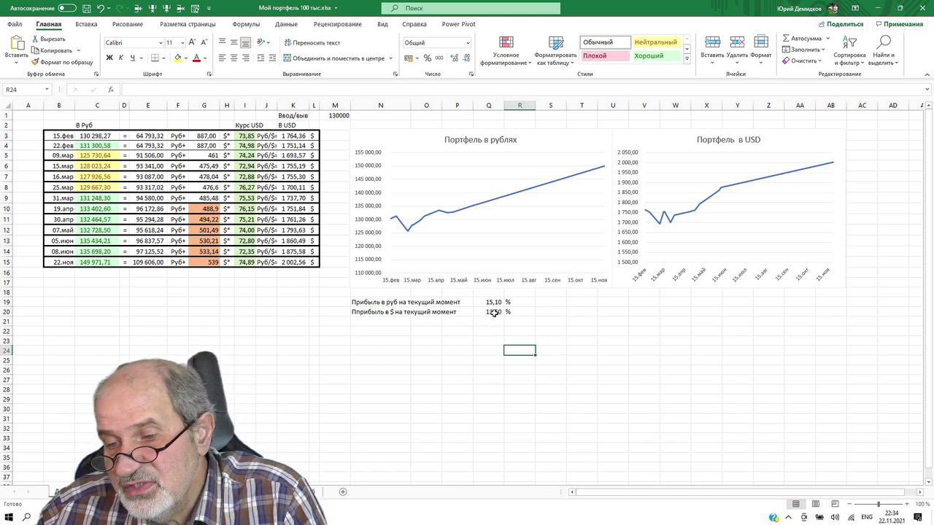
left_click(494, 311)
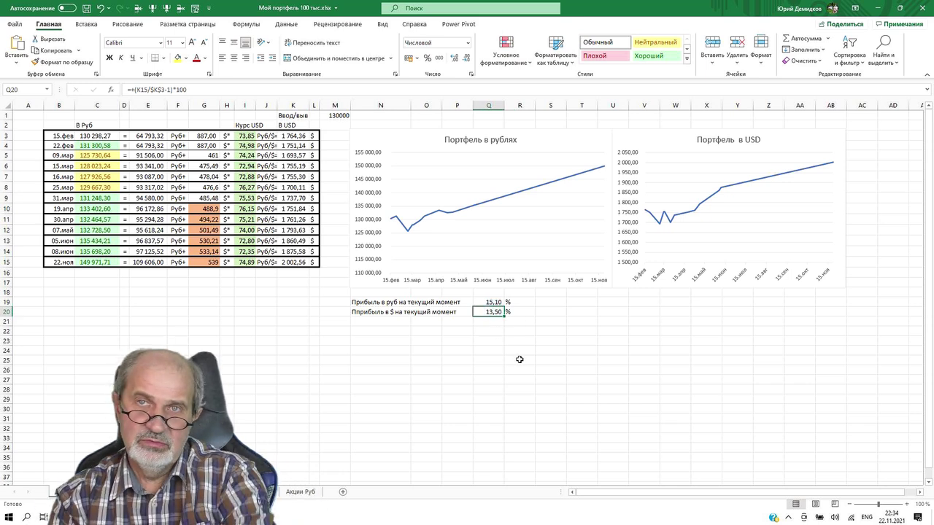